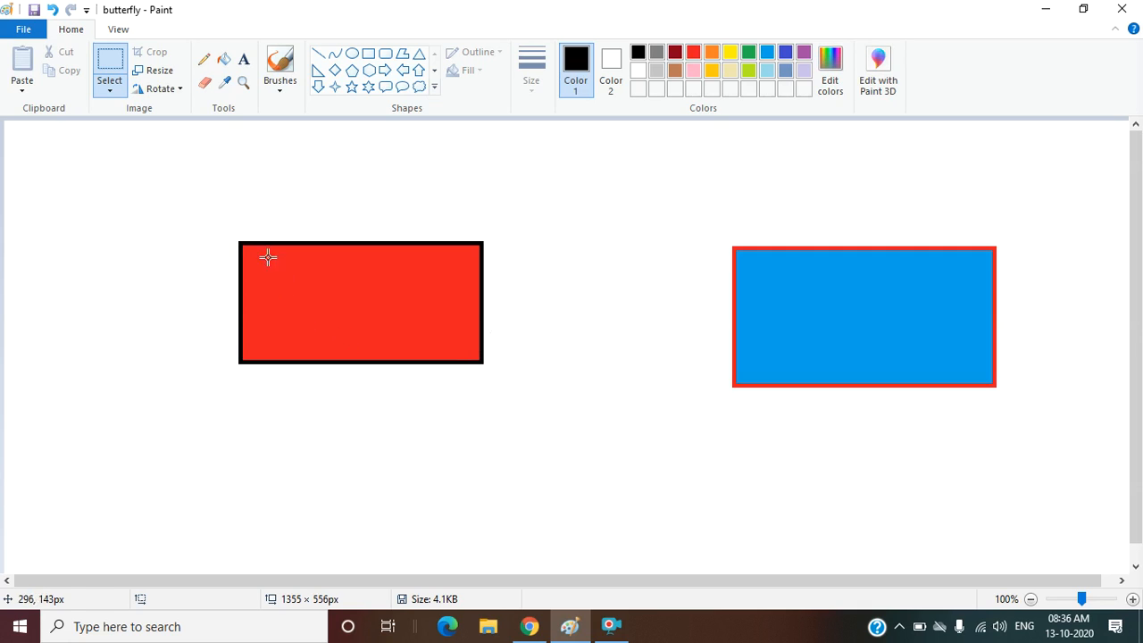
# Step: Select the red rectangle with a small margin, shrink it diagonally from its upper-right corner, and stretch it taller at both ends
pyautogui.click(111, 63)
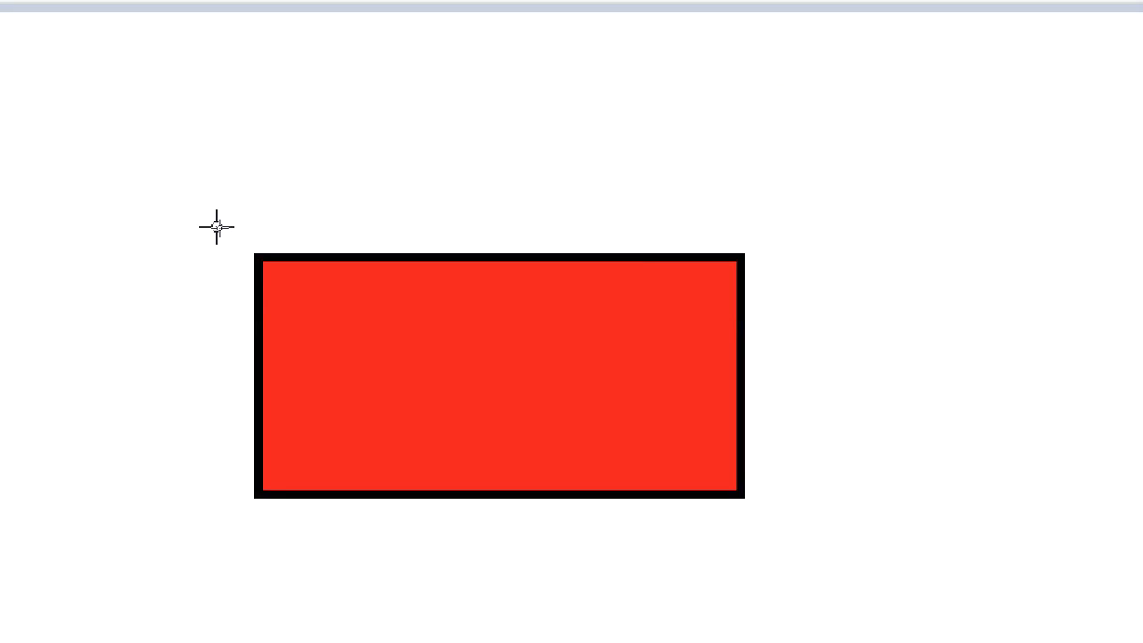
pyautogui.moveTo(216, 228); pyautogui.dragTo(783, 526)
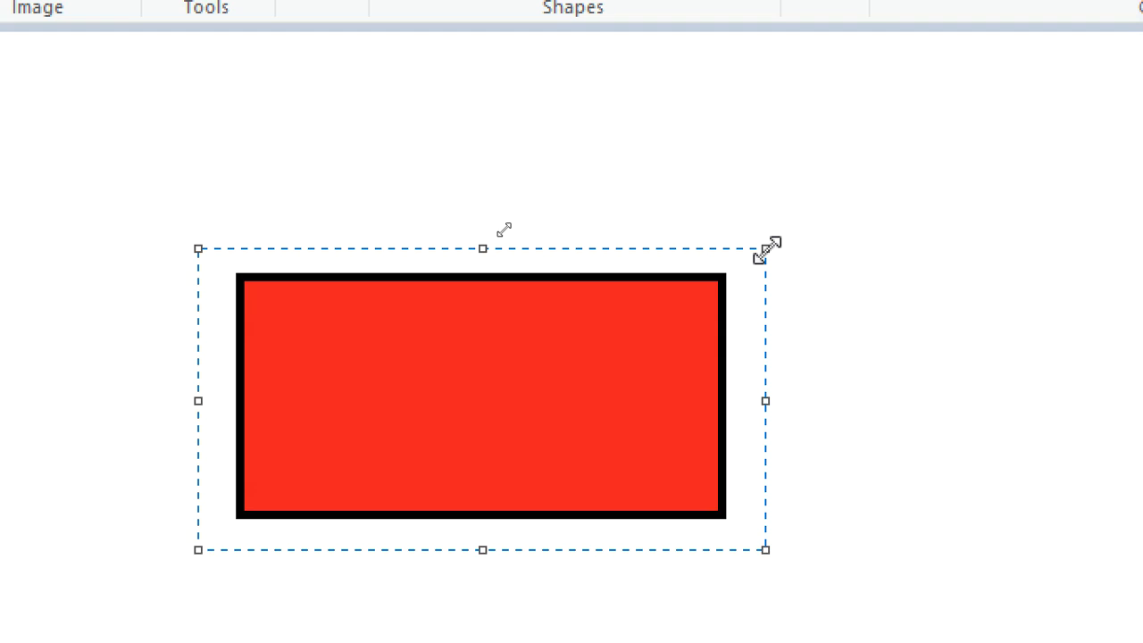
pyautogui.moveTo(766, 250); pyautogui.dragTo(662, 271)
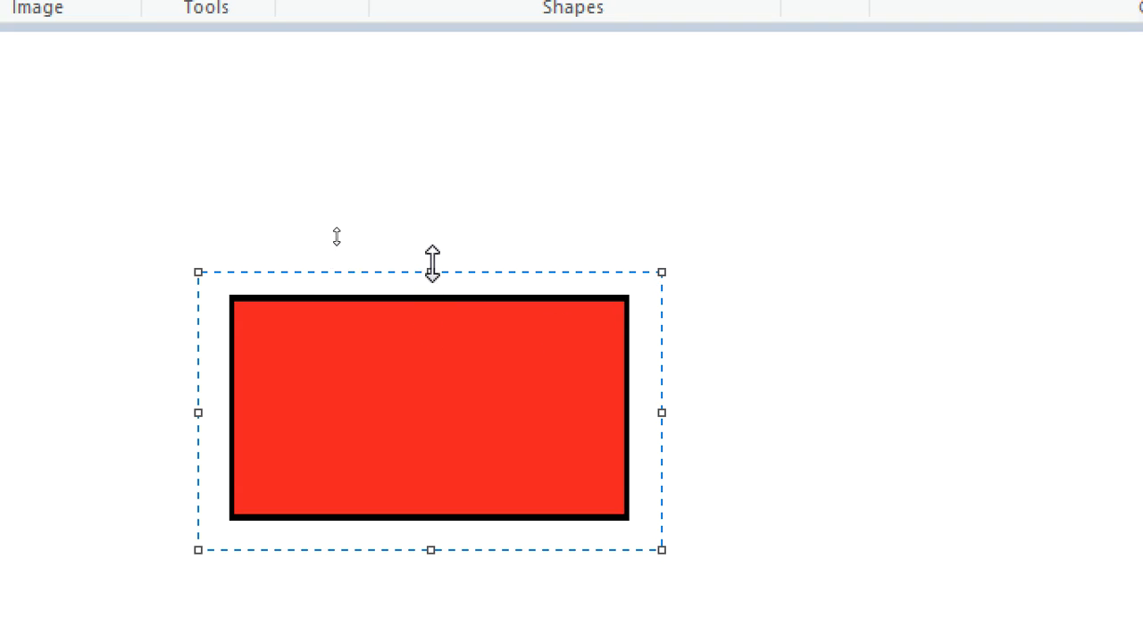
pyautogui.moveTo(432, 264); pyautogui.dragTo(444, 167)
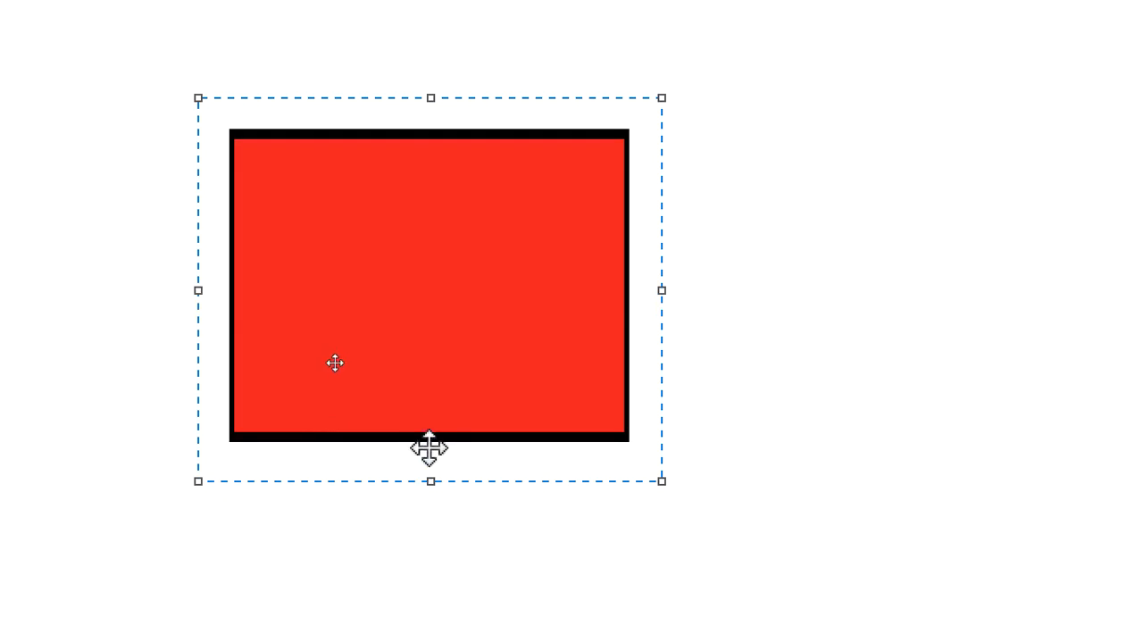
pyautogui.moveTo(432, 481); pyautogui.dragTo(432, 536)
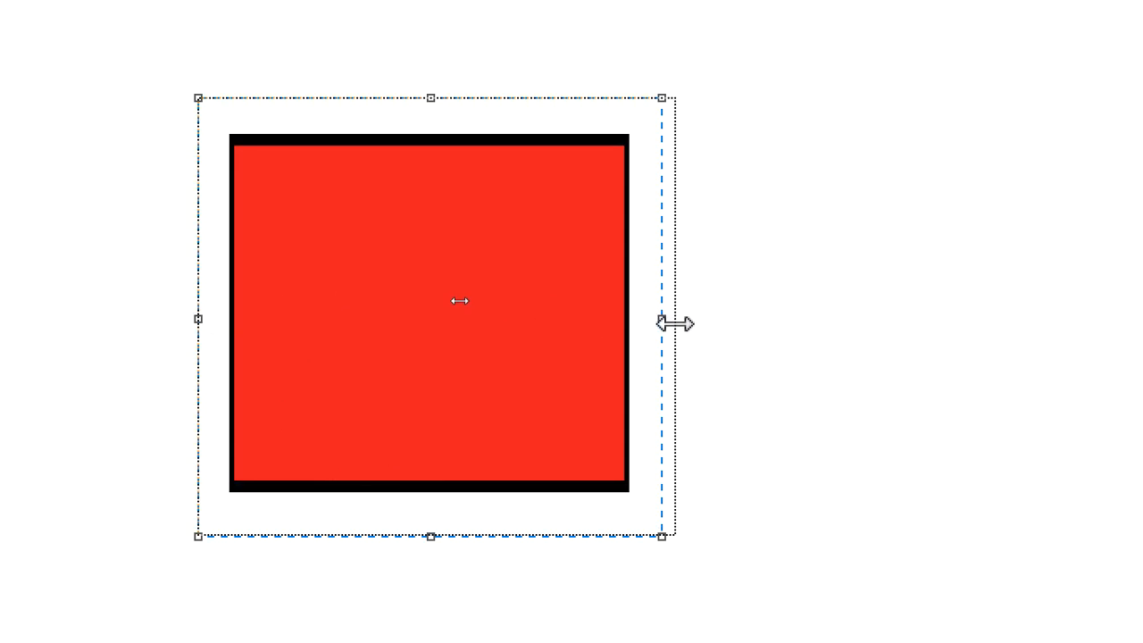
# Step: Adjust the selected red rectangle's width and height from its sides to a selection of about 244 × 191 px
pyautogui.moveTo(668, 320); pyautogui.dragTo(855, 348)
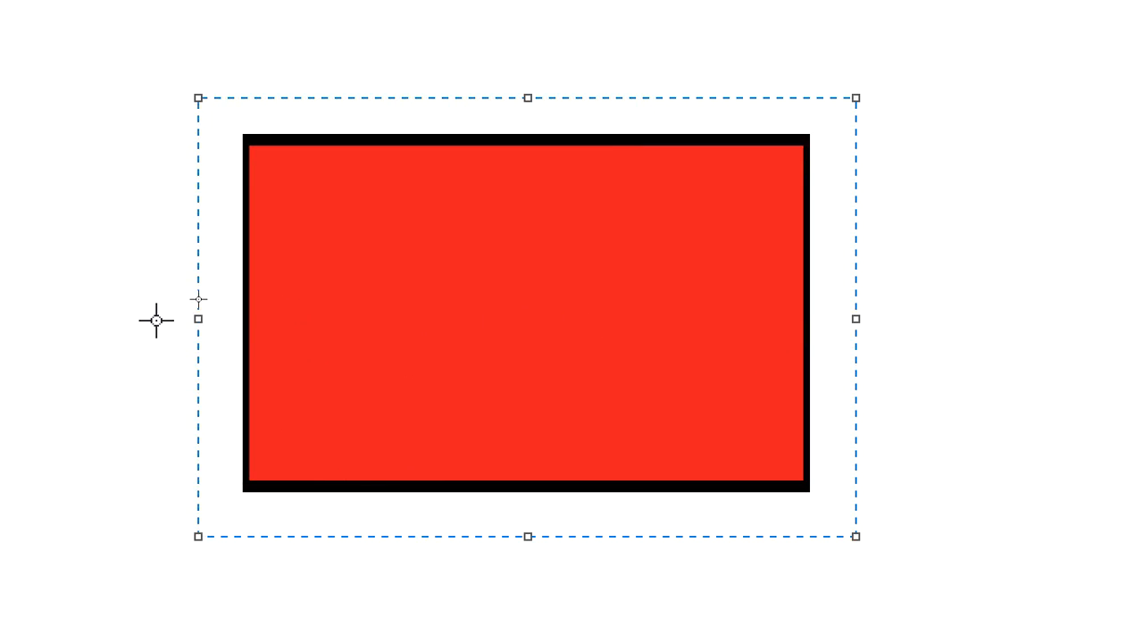
pyautogui.moveTo(207, 319); pyautogui.dragTo(344, 340)
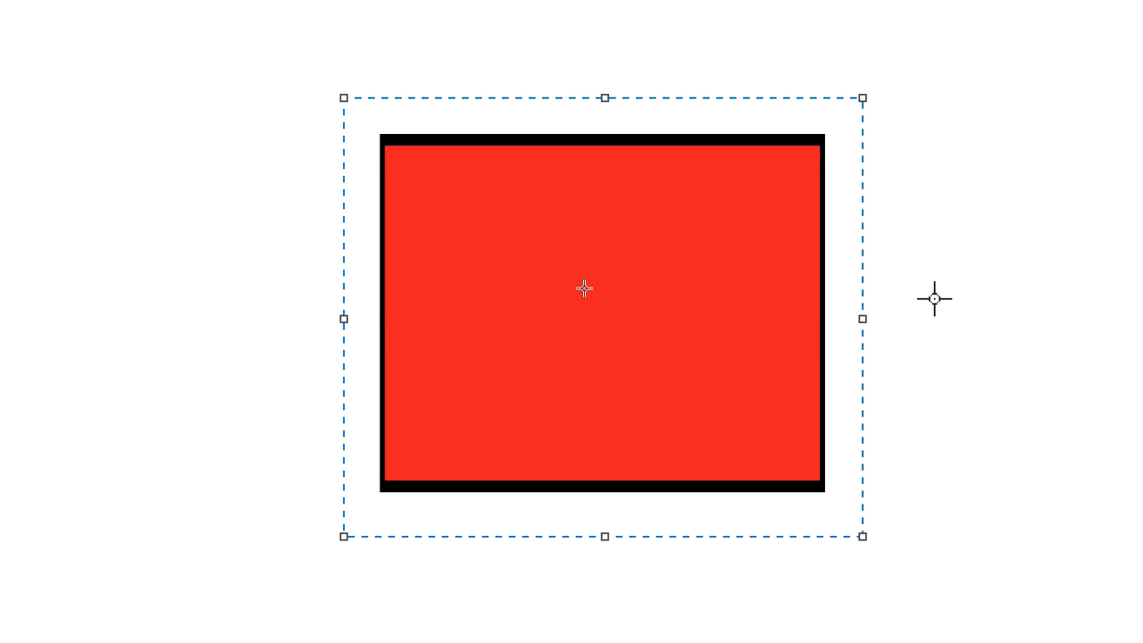
pyautogui.moveTo(863, 318); pyautogui.dragTo(752, 312)
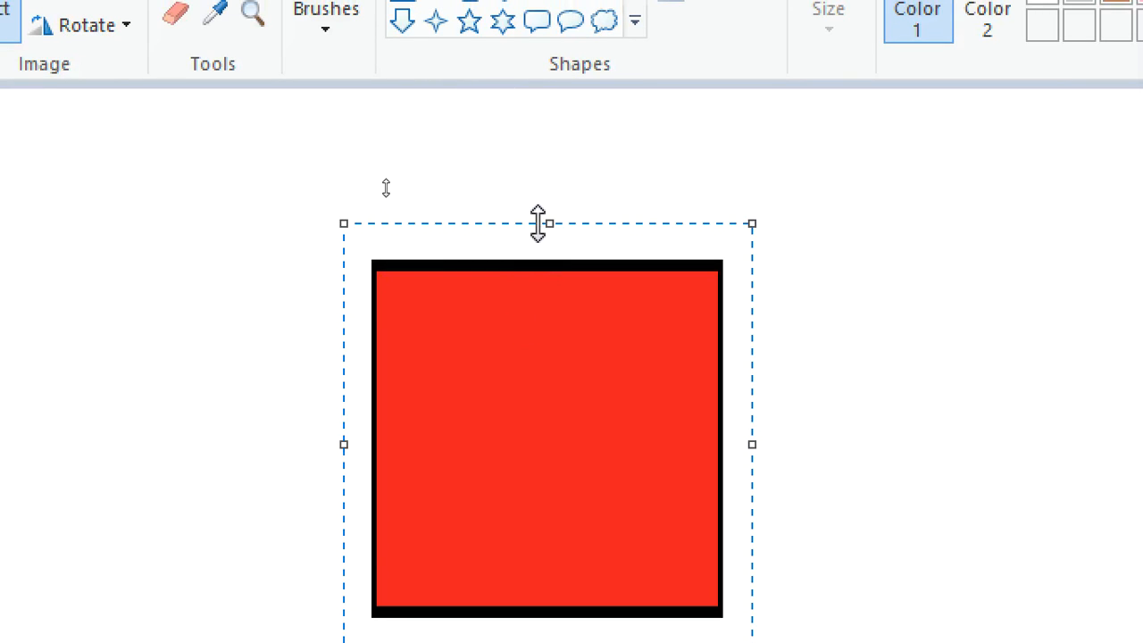
pyautogui.moveTo(548, 222); pyautogui.dragTo(546, 294)
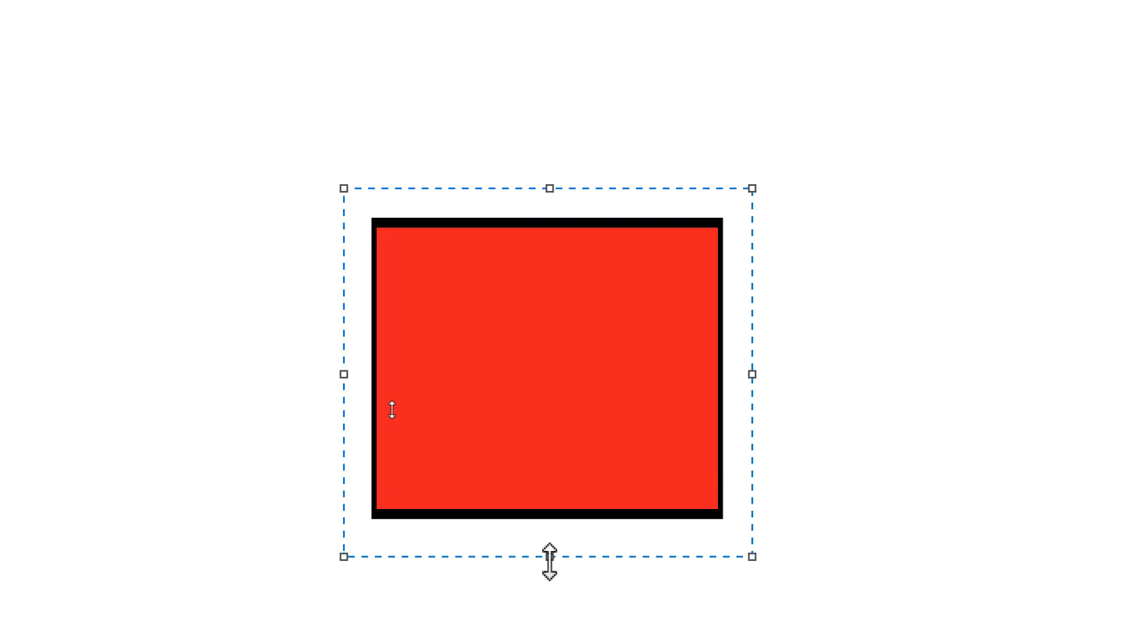
pyautogui.moveTo(549, 560); pyautogui.dragTo(553, 508)
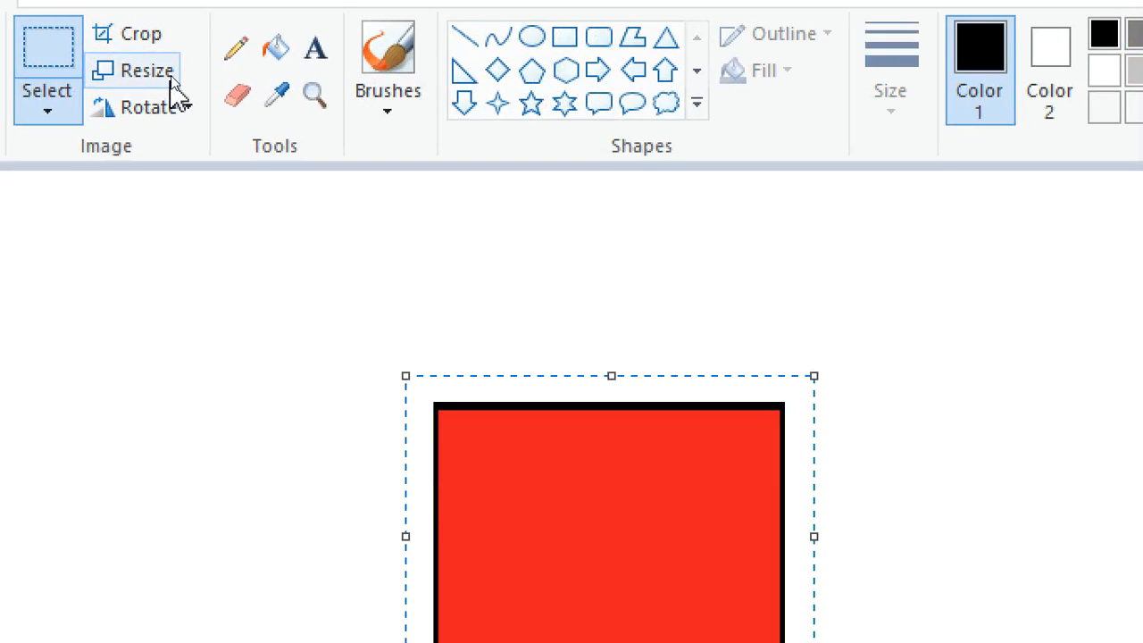
# Step: Resize the selected red rectangle to 200 percent with the aspect ratio maintained, and deselect it
pyautogui.click(171, 81)
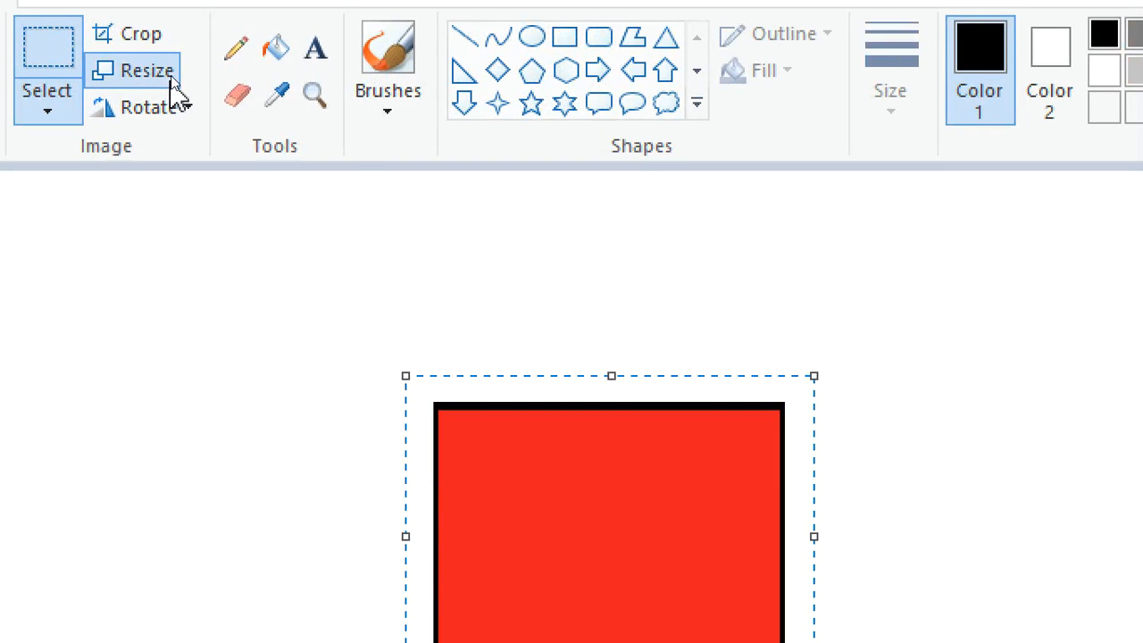
pyautogui.moveTo(187, 93); pyautogui.dragTo(399, 117)
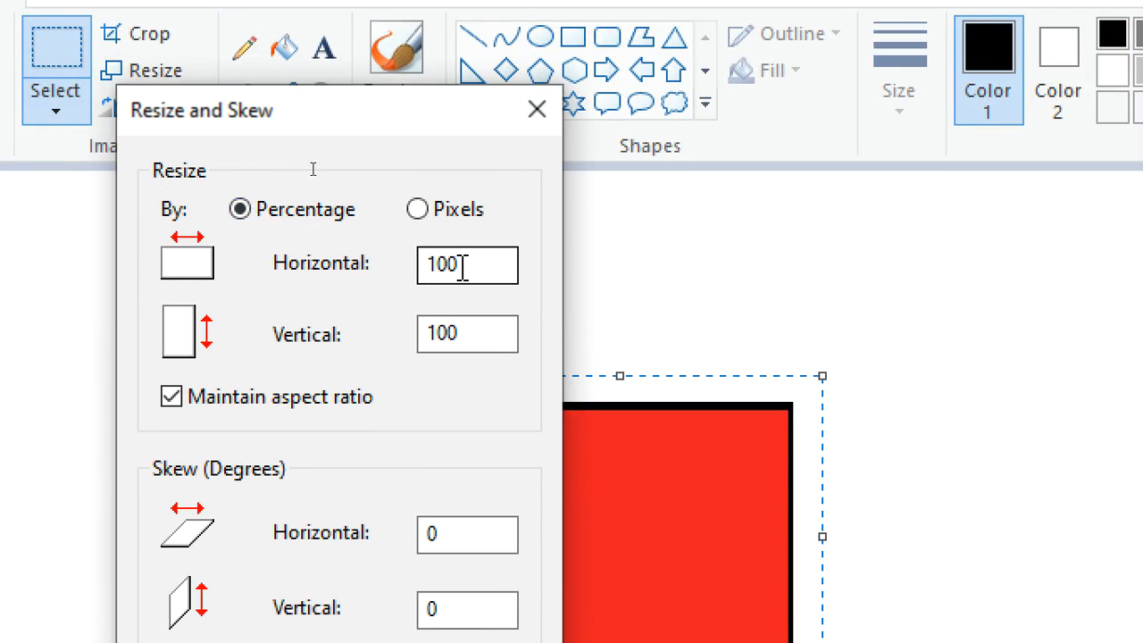
pyautogui.moveTo(469, 266); pyautogui.dragTo(383, 262)
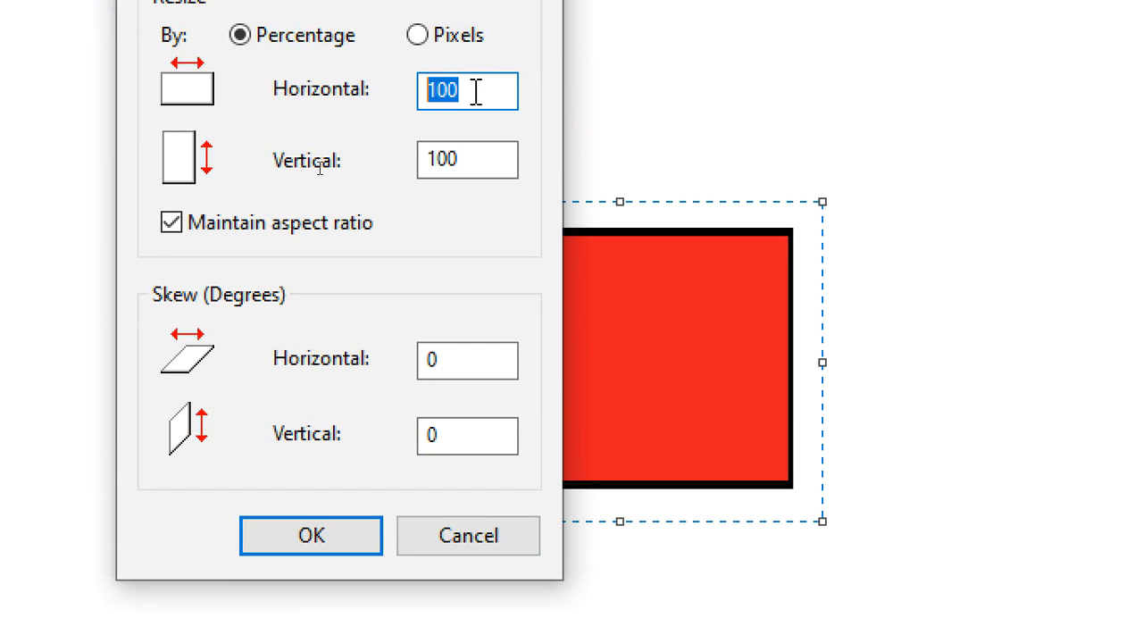
pyautogui.press('BackSpace')
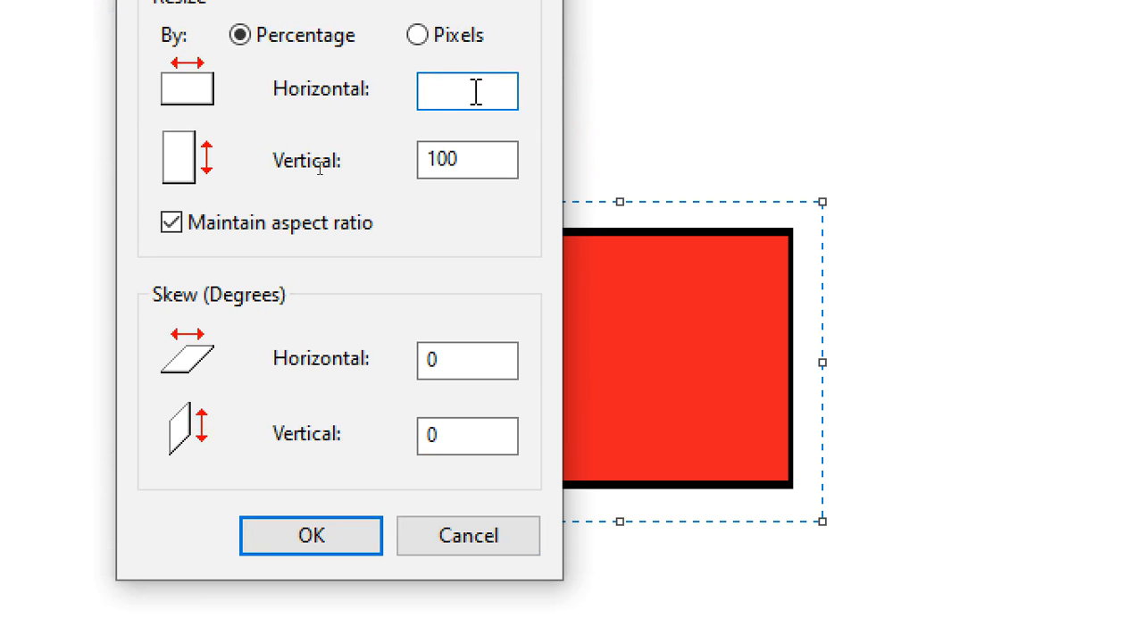
pyautogui.write('200')
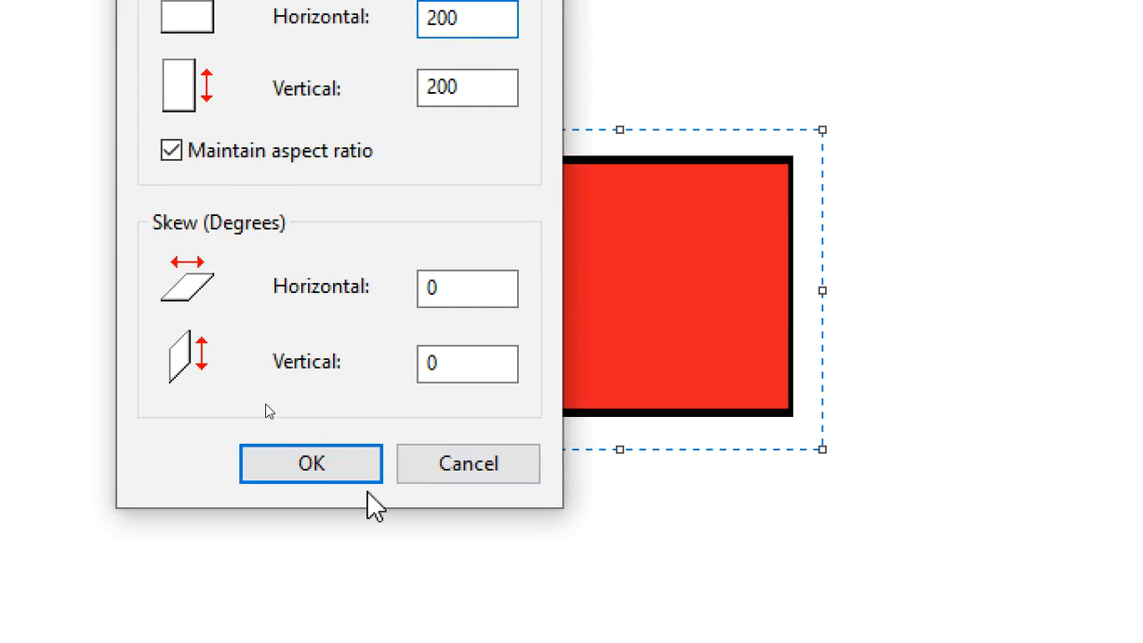
pyautogui.click(363, 536)
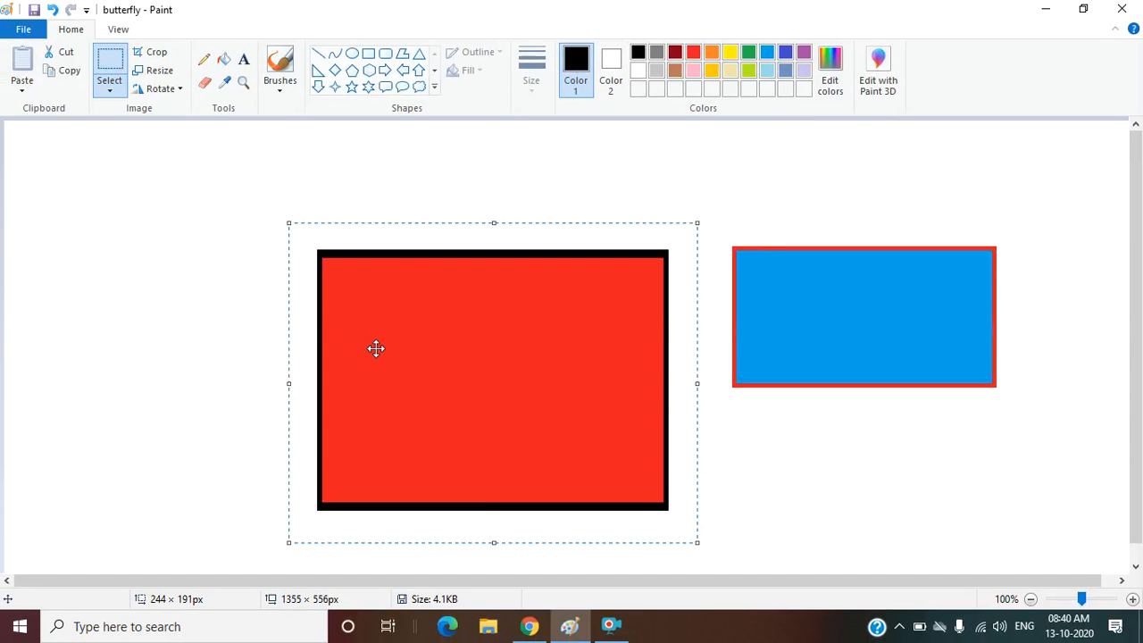
pyautogui.click(266, 288)
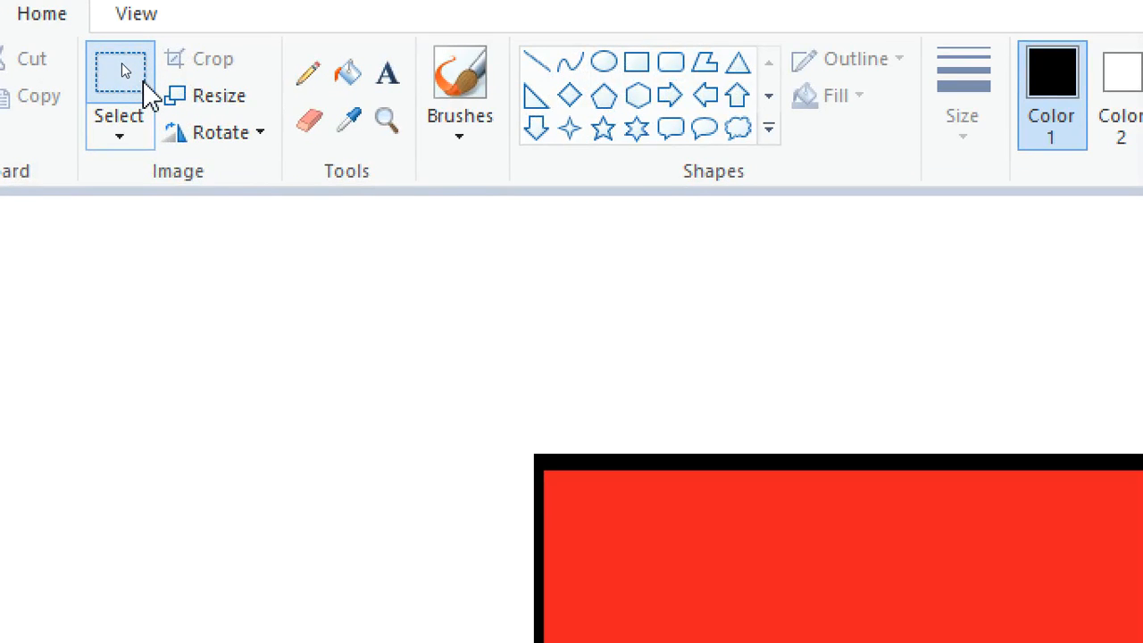
# Step: Select the blue rectangle, skew it 20 degrees horizontally, and undo the skew
pyautogui.click(144, 83)
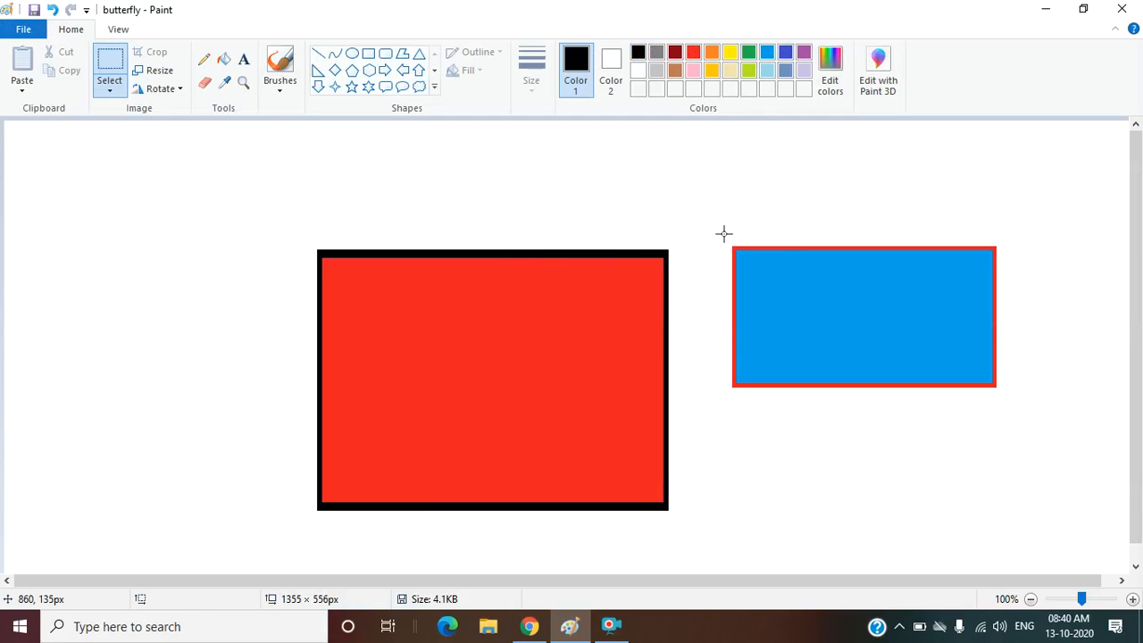
pyautogui.moveTo(724, 234); pyautogui.dragTo(1009, 414)
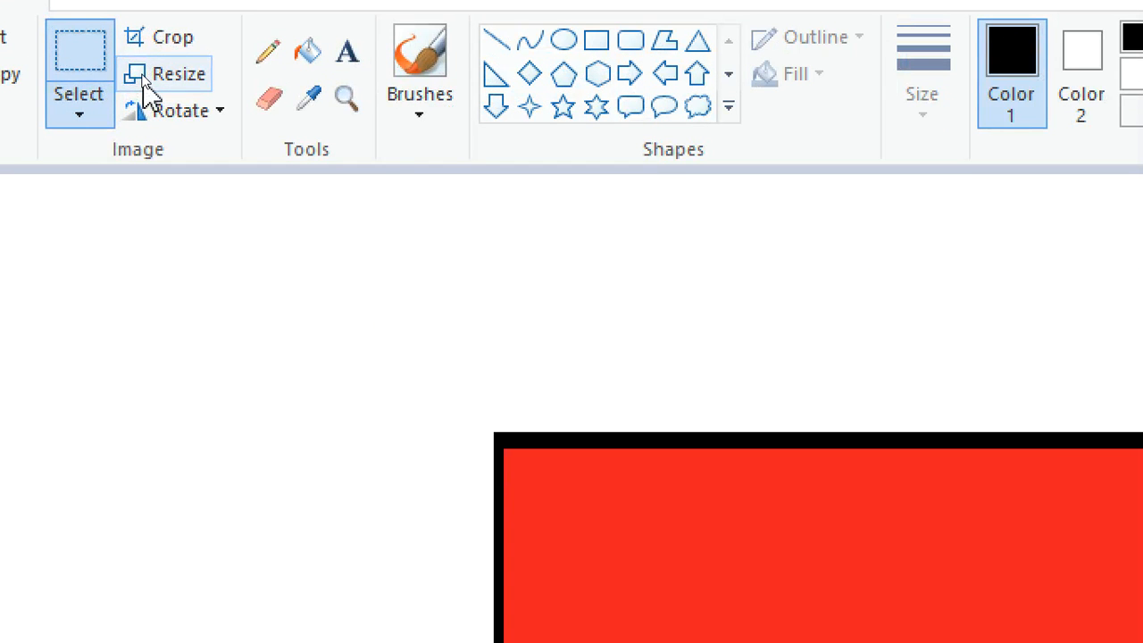
pyautogui.click(147, 85)
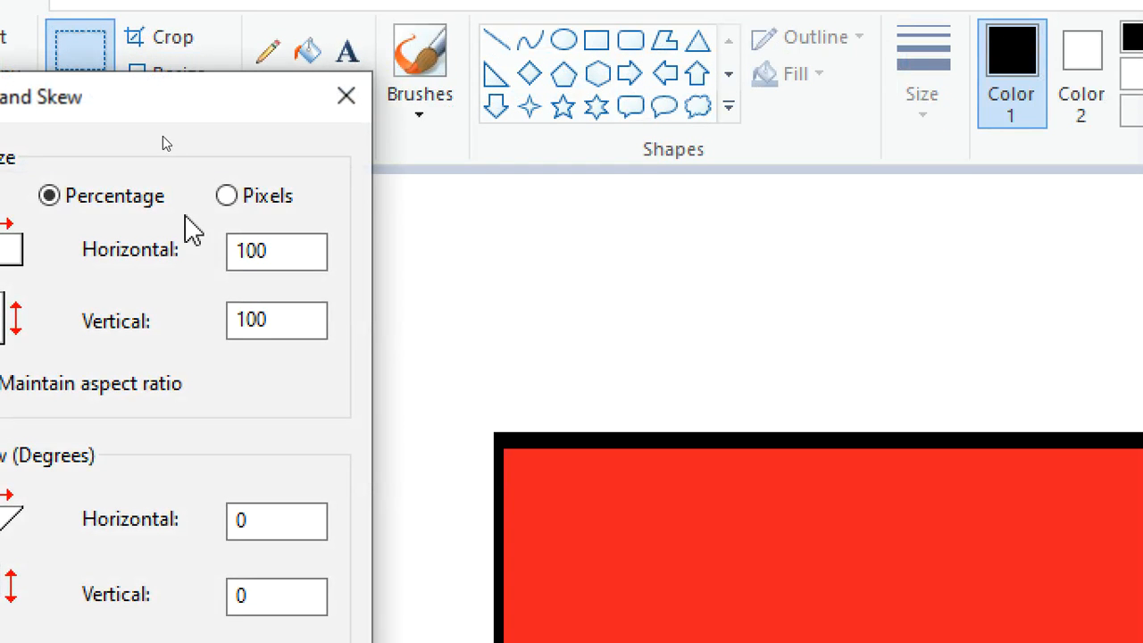
pyautogui.moveTo(166, 102); pyautogui.dragTo(385, 4)
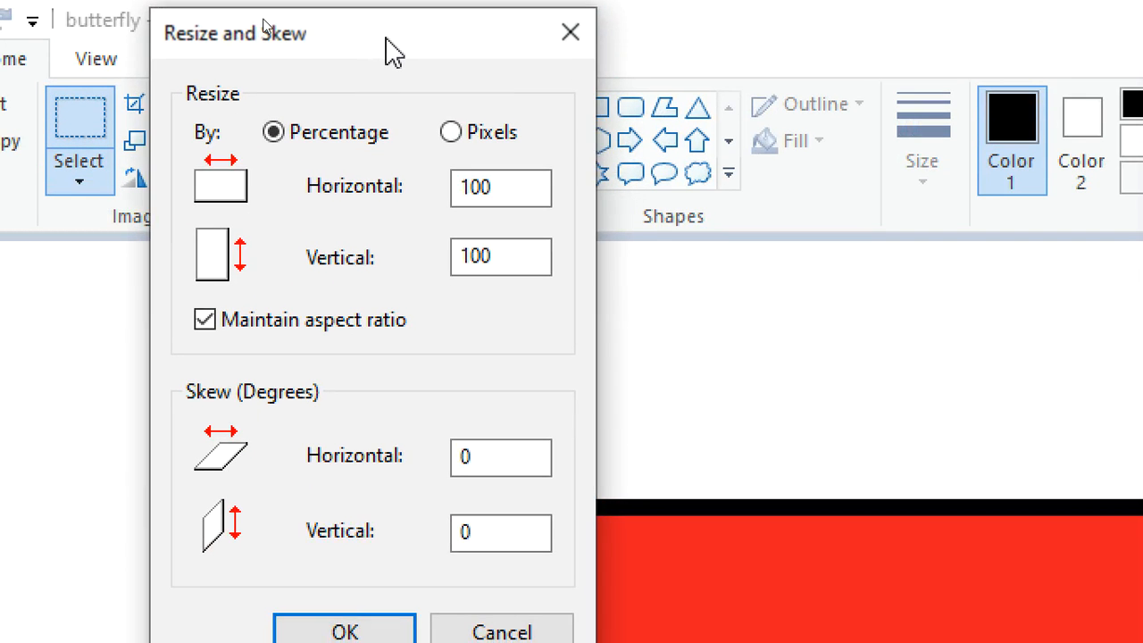
pyautogui.moveTo(393, 53); pyautogui.dragTo(383, 20)
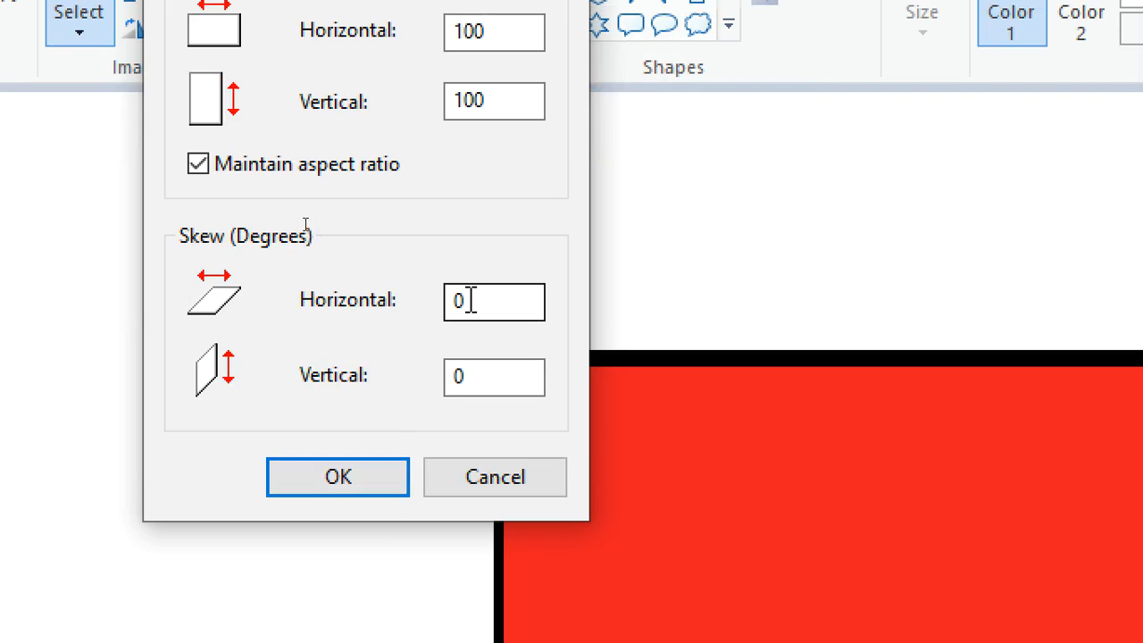
pyautogui.click(477, 302)
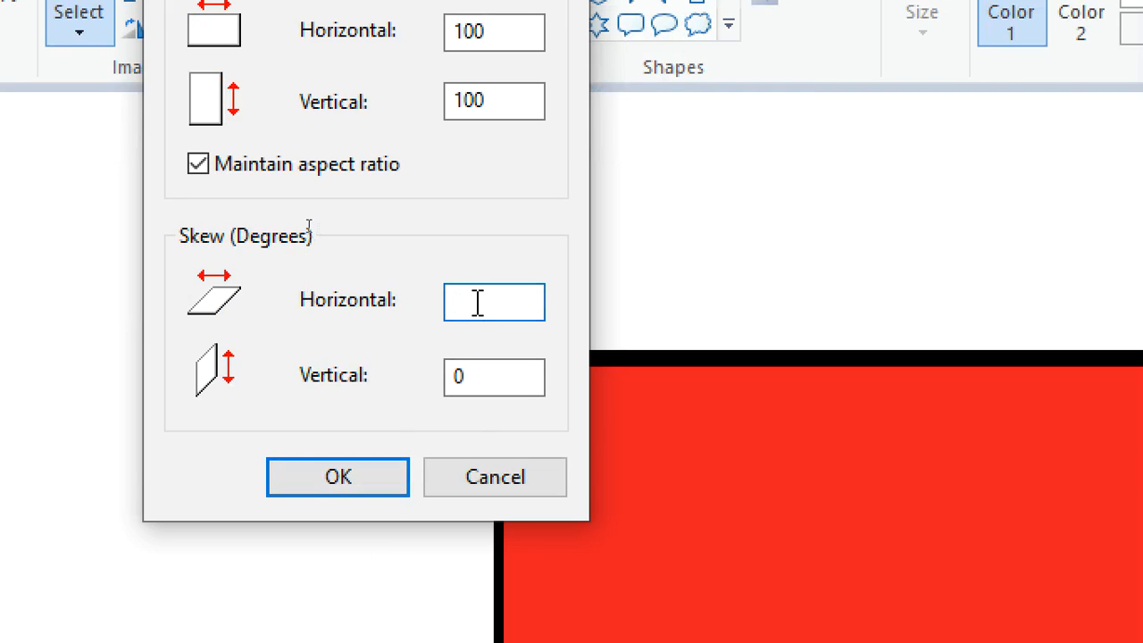
pyautogui.write('20')
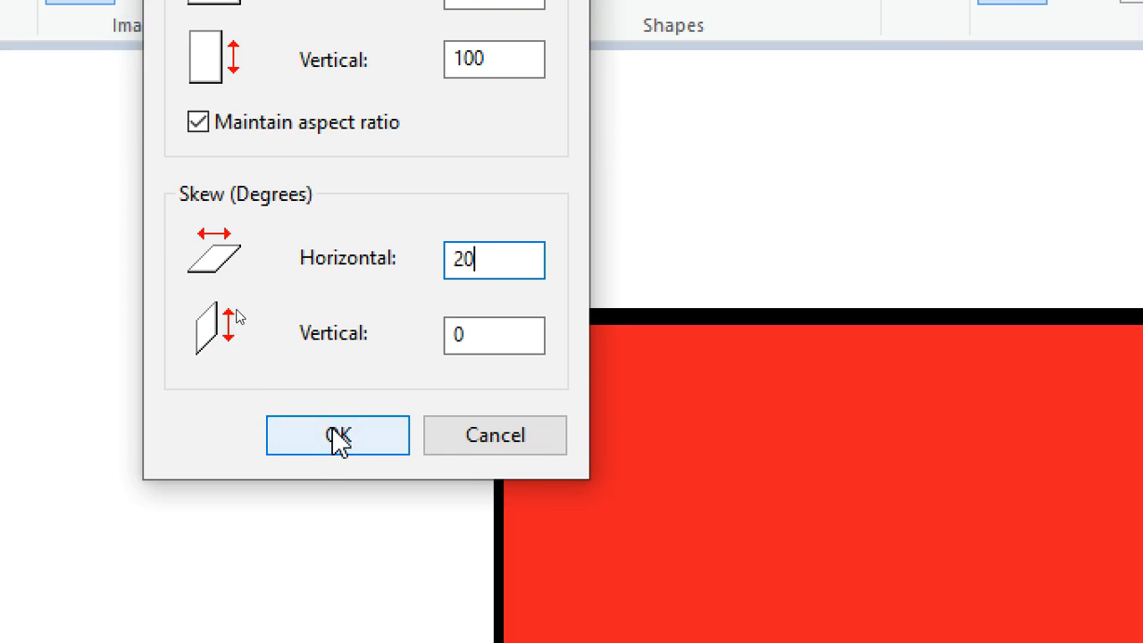
pyautogui.click(339, 437)
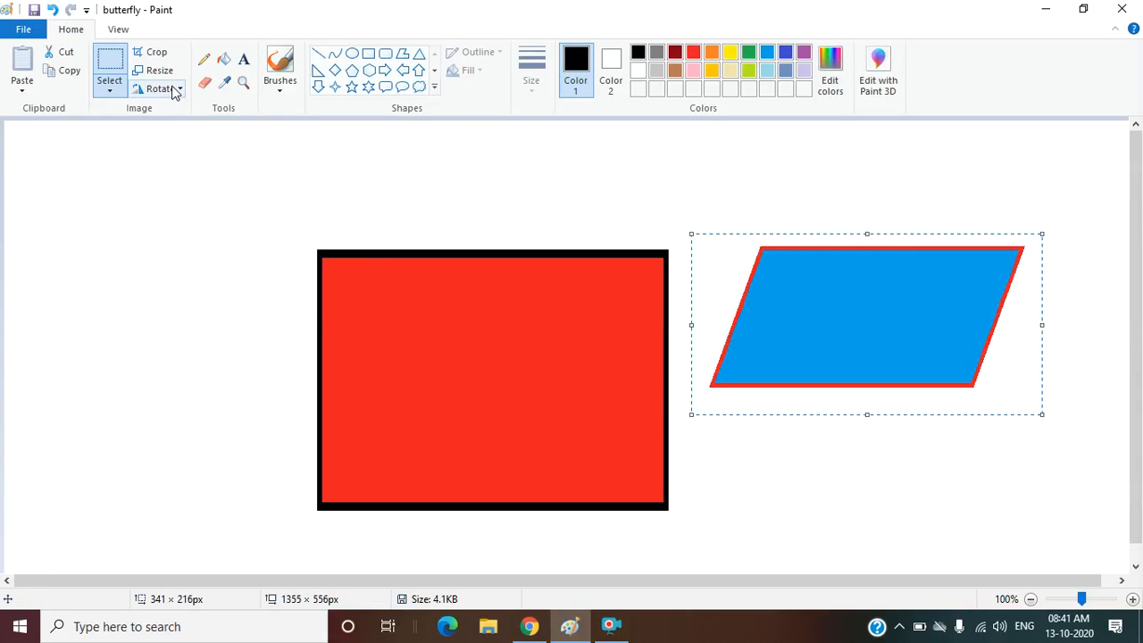
pyautogui.hotkey('ctrl', 'z')
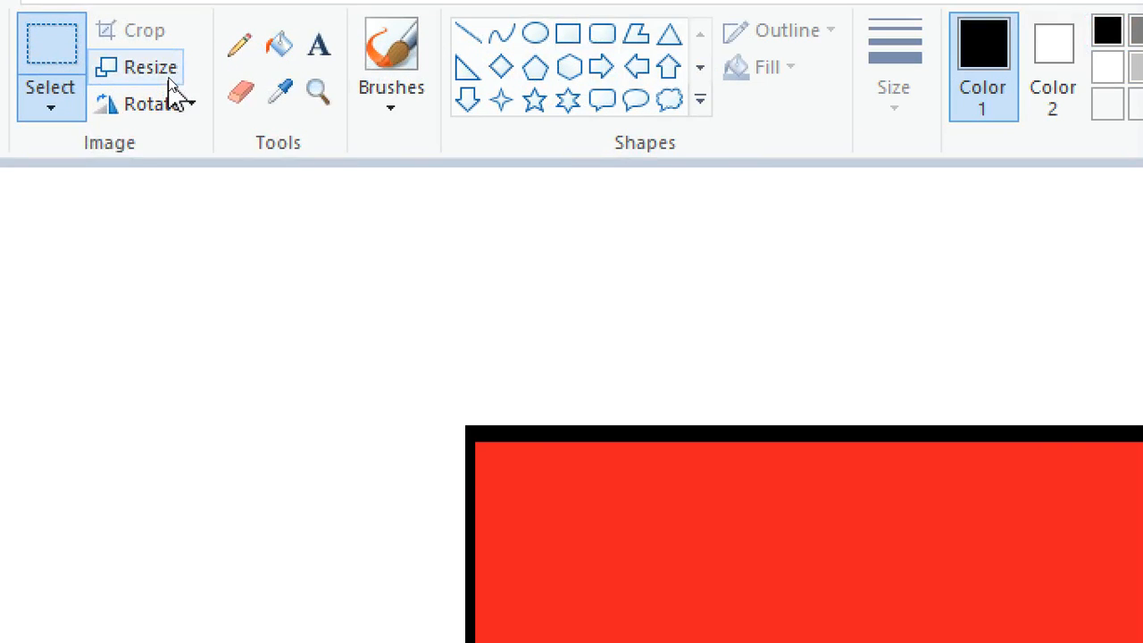
# Step: Skew the whole picture 20 degrees vertically with nothing selected, check both shapes, and undo the skew
pyautogui.click(169, 79)
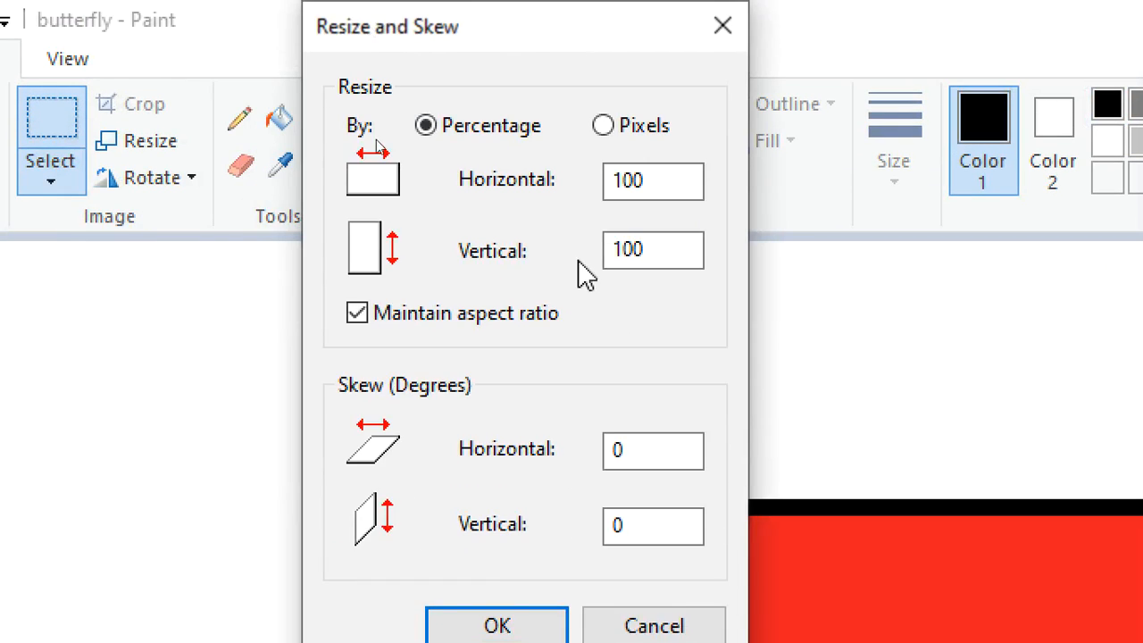
pyautogui.click(643, 362)
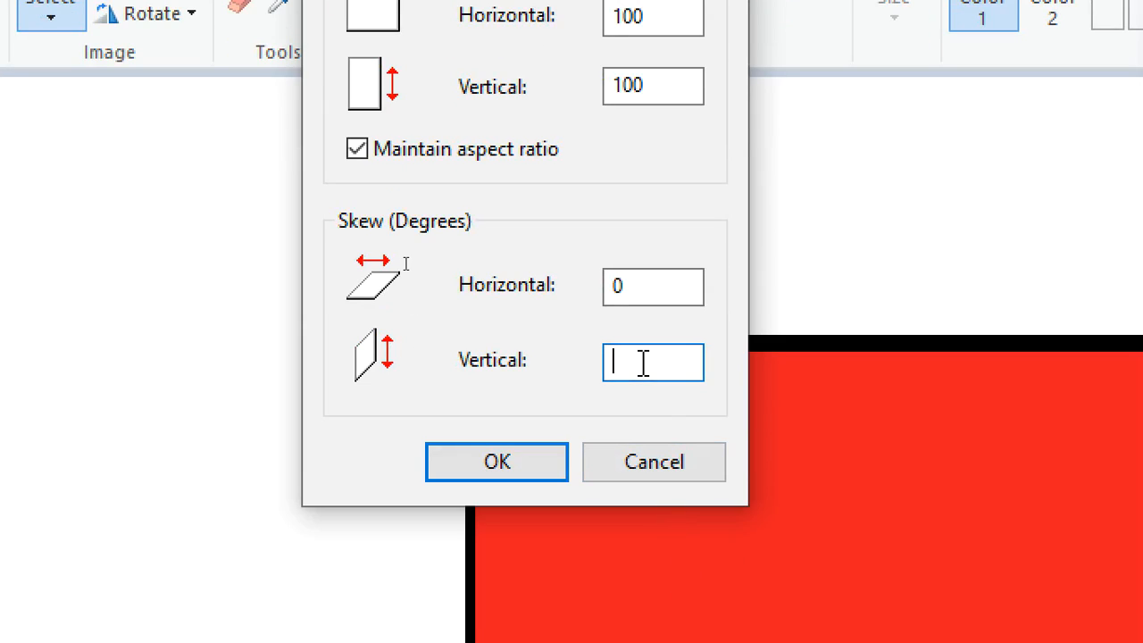
pyautogui.write('20')
pyautogui.click(535, 345)
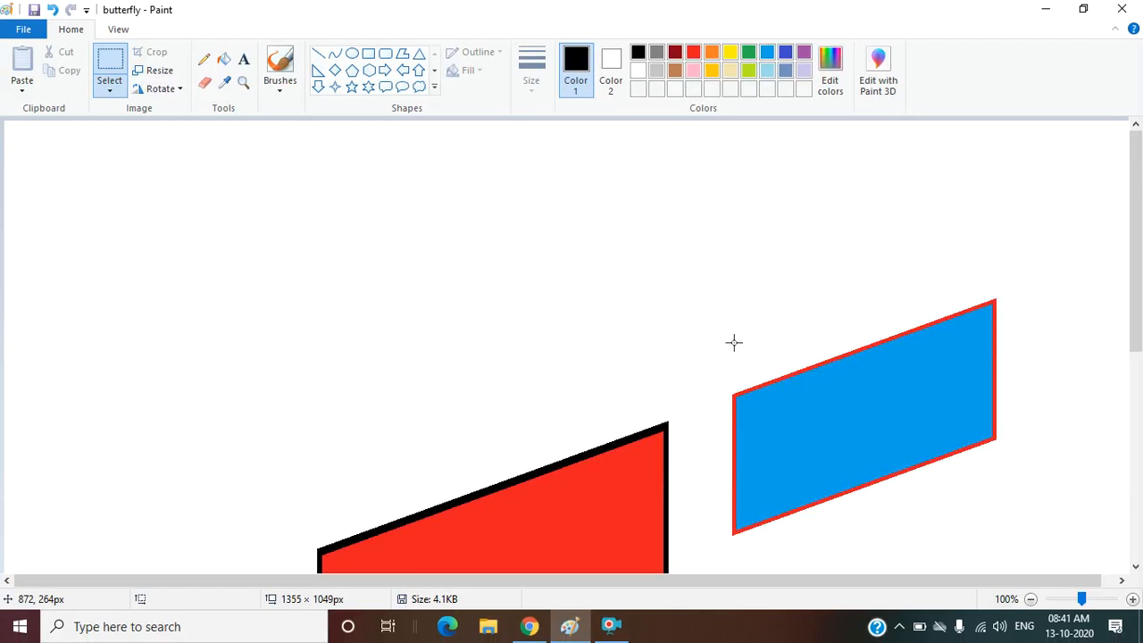
pyautogui.scroll(-3, 735, 332)
pyautogui.scroll(-3, 735, 323)
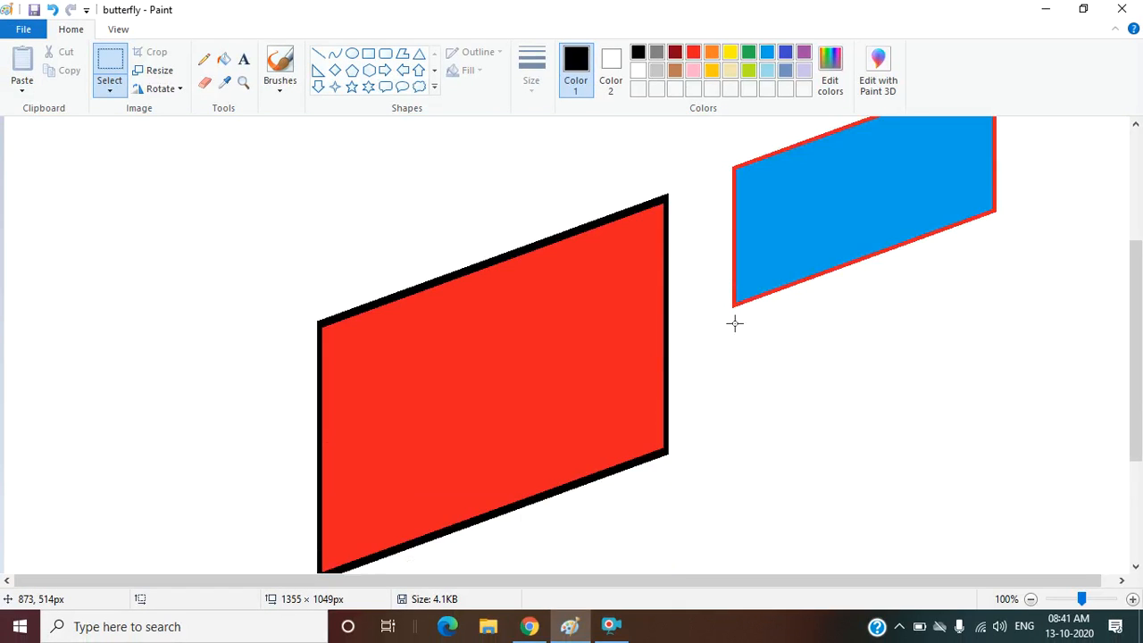
pyautogui.scroll(6, 735, 324)
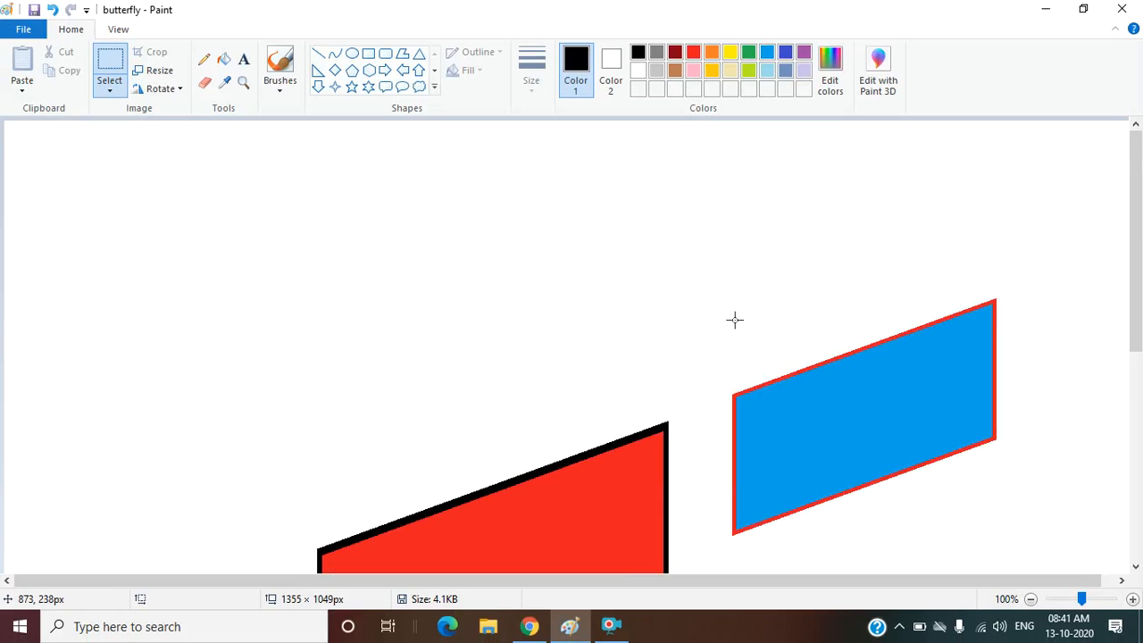
pyautogui.hotkey('ctrl', 'z')
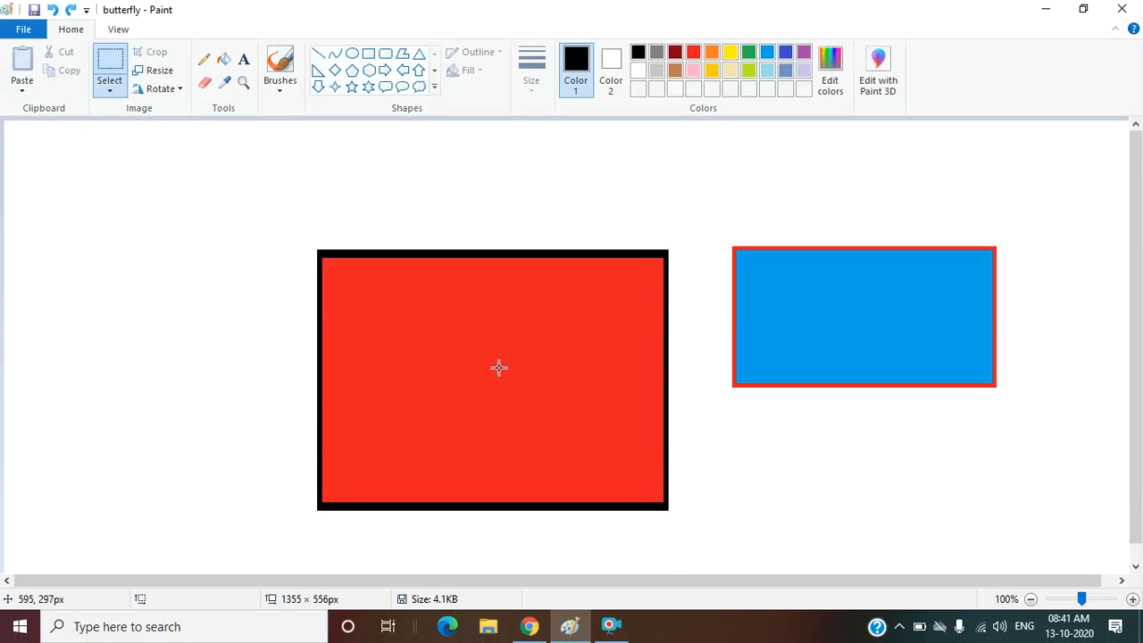
pyautogui.click(623, 634)
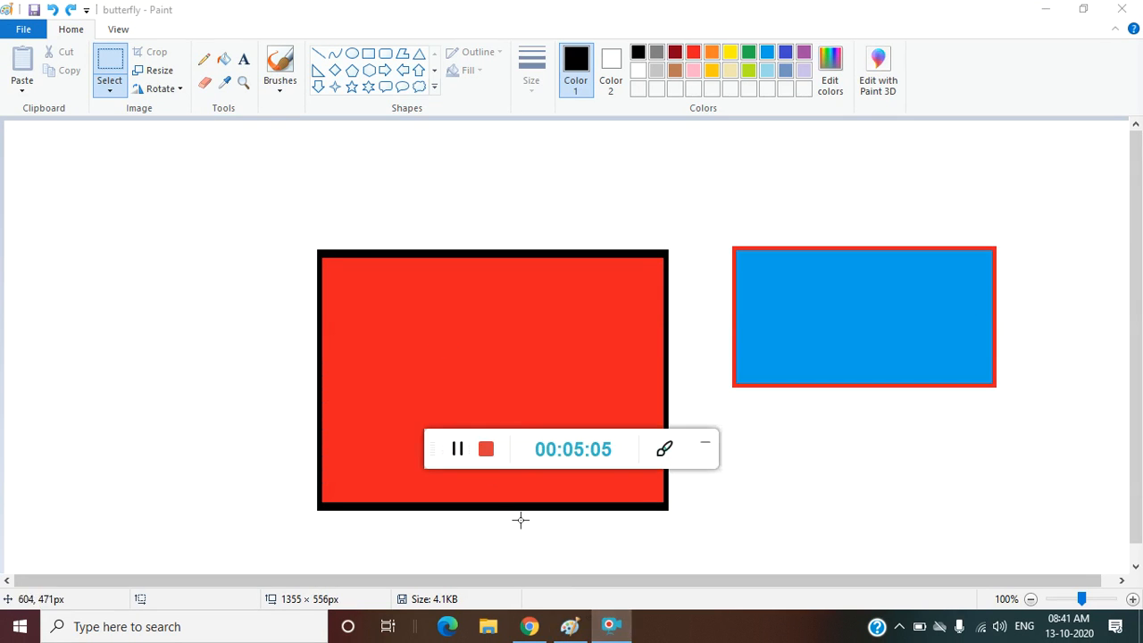